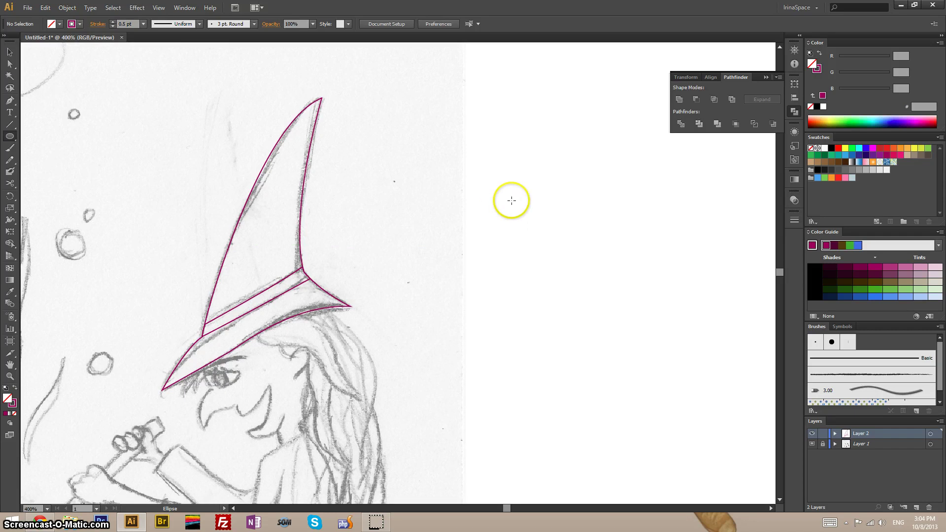
Step: Draw two overlapping circles with the Ellipse tool beside the hat sketch
left_click_drag(499, 190, 578, 269)
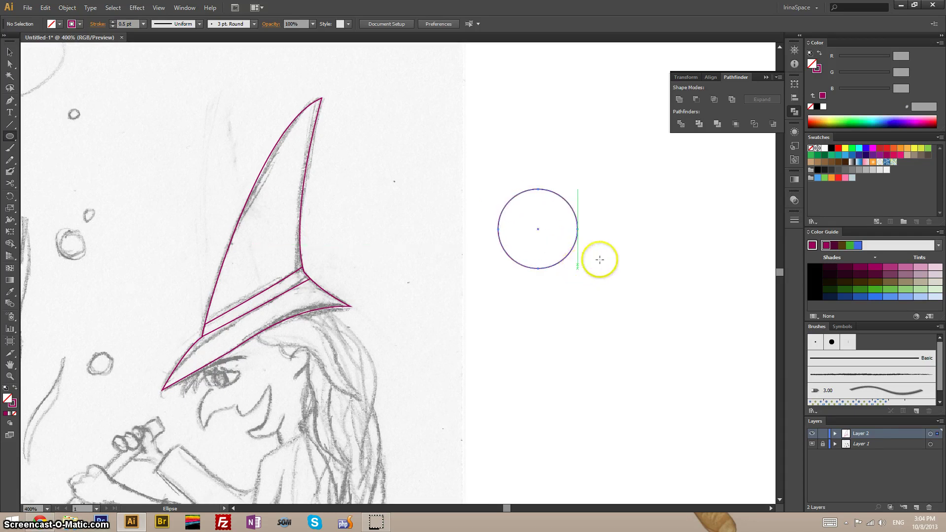
left_click_drag(641, 190, 559, 270)
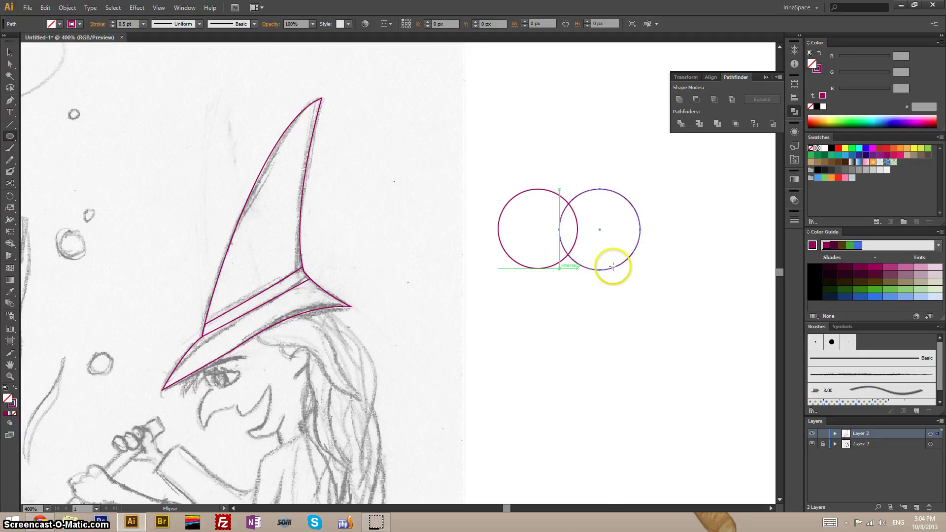
key("v")
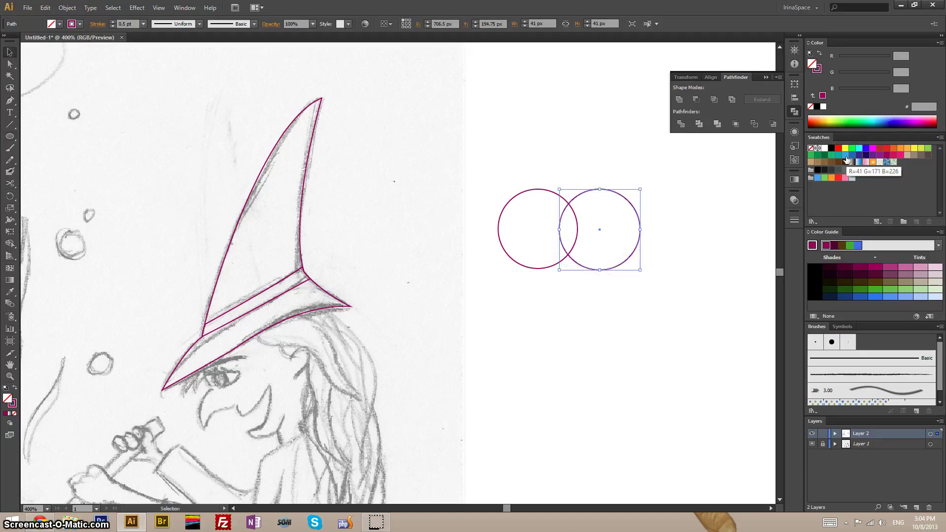
Step: Fill the right circle with the blue swatch and the left circle with yellow
left_click(847, 160)
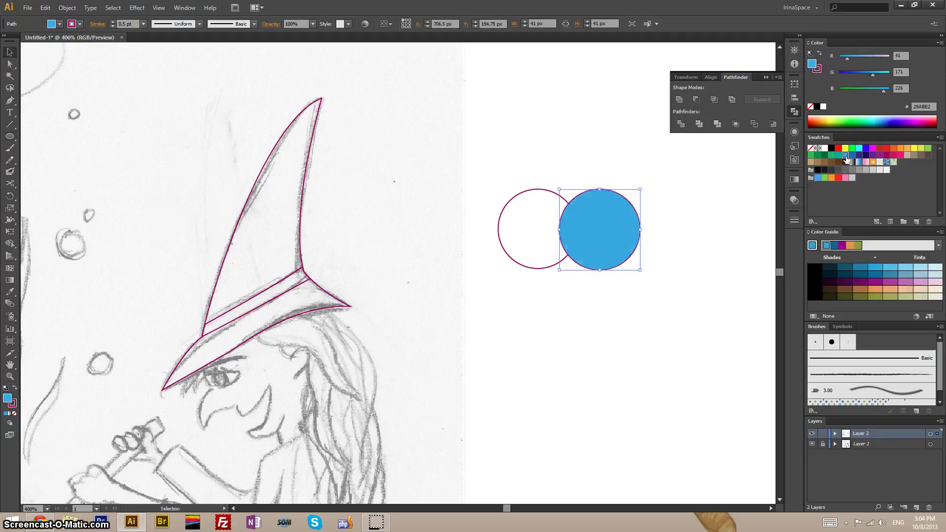
left_click(541, 189)
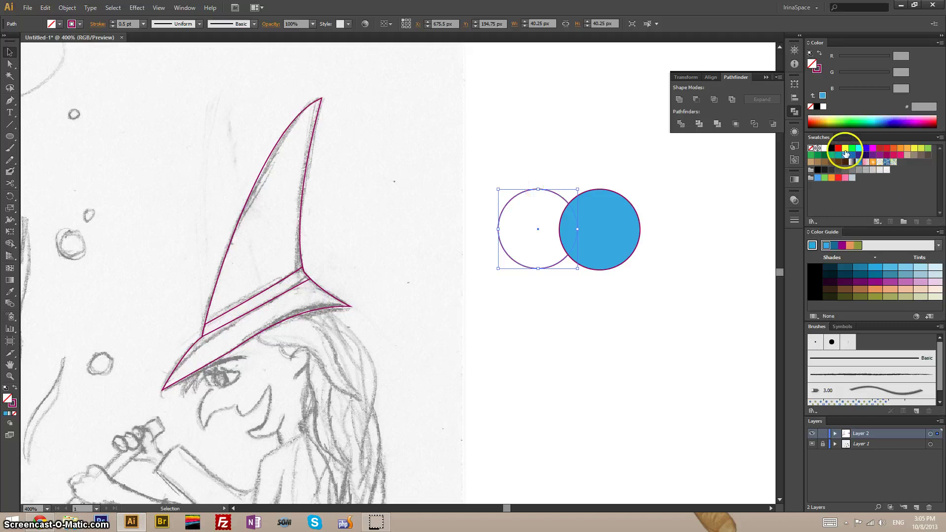
left_click(915, 148)
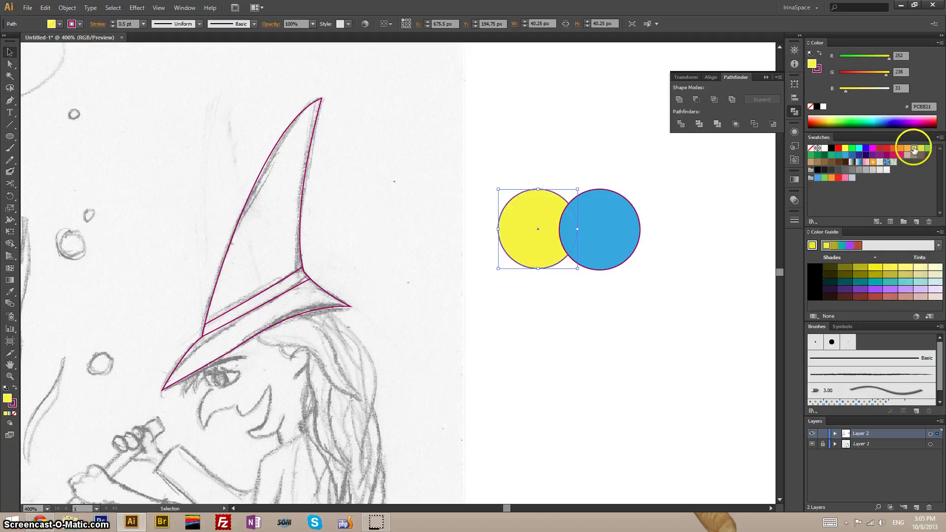
left_click(728, 234)
left_click_drag(728, 229, 674, 246)
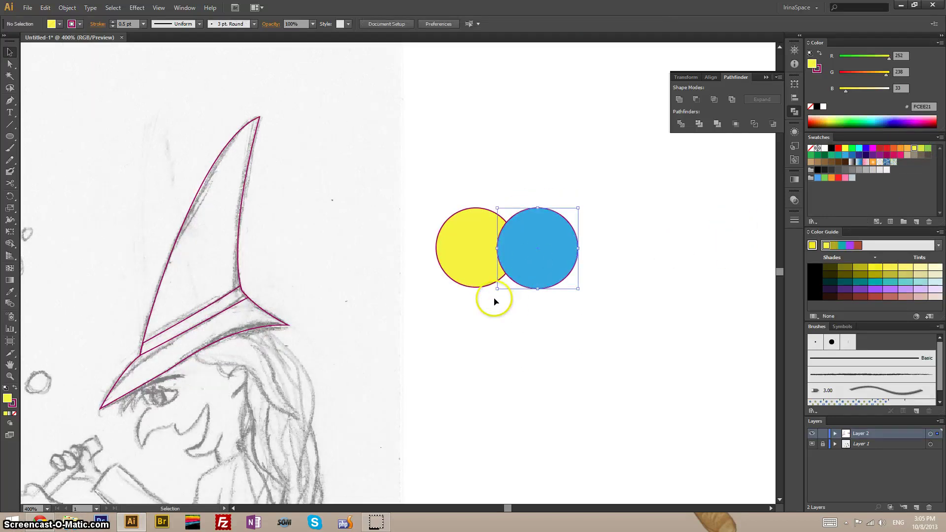
key("ctrl+a")
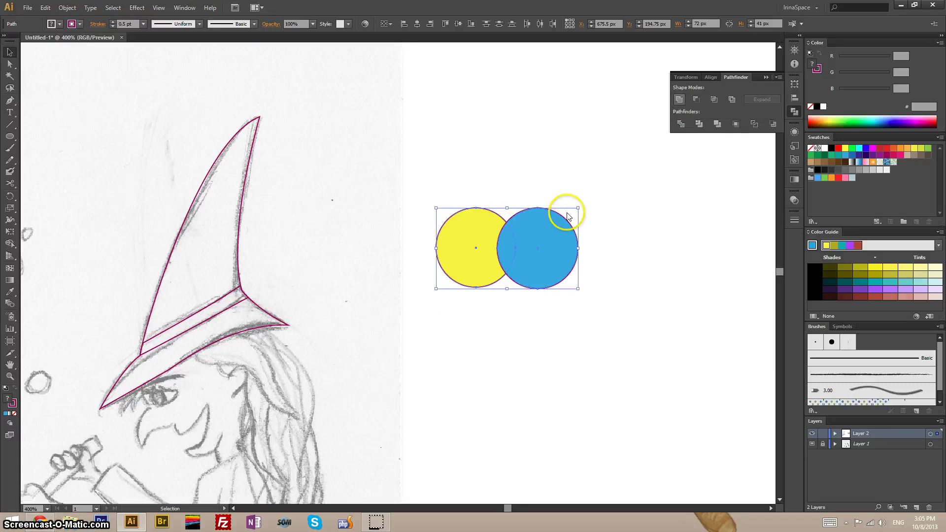
left_click(681, 100)
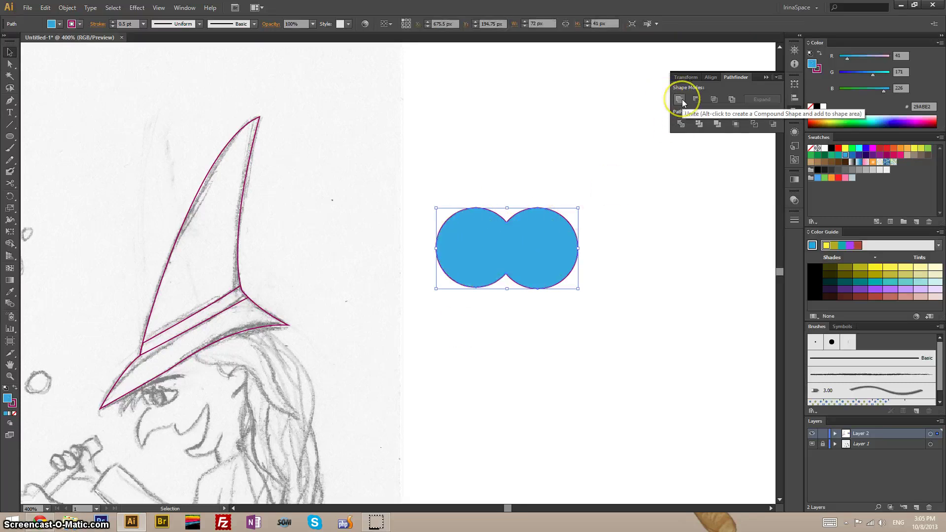
left_click(545, 250)
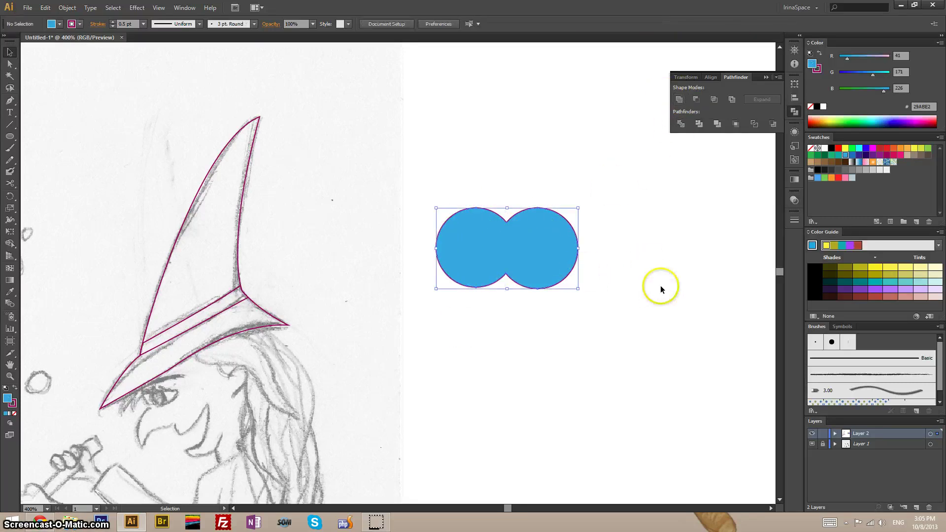
key("a")
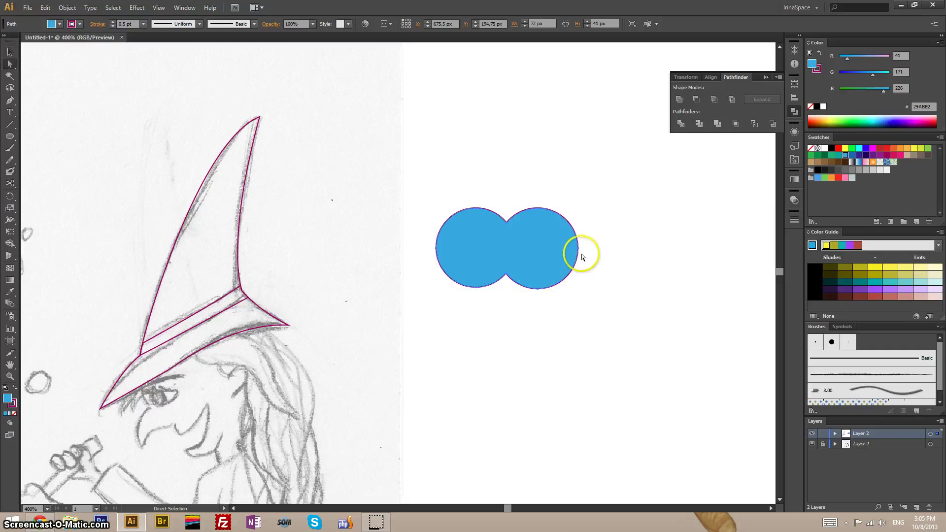
left_click(578, 249)
left_click_drag(578, 251, 636, 242)
left_click_drag(538, 209, 543, 157)
key("v")
key("ctrl+z")
key("ctrl+z")
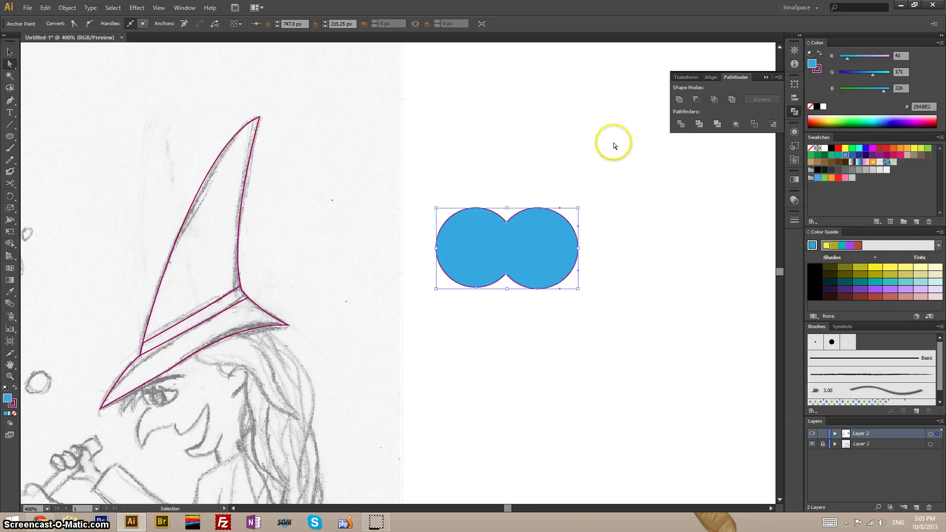
key("a")
key("v")
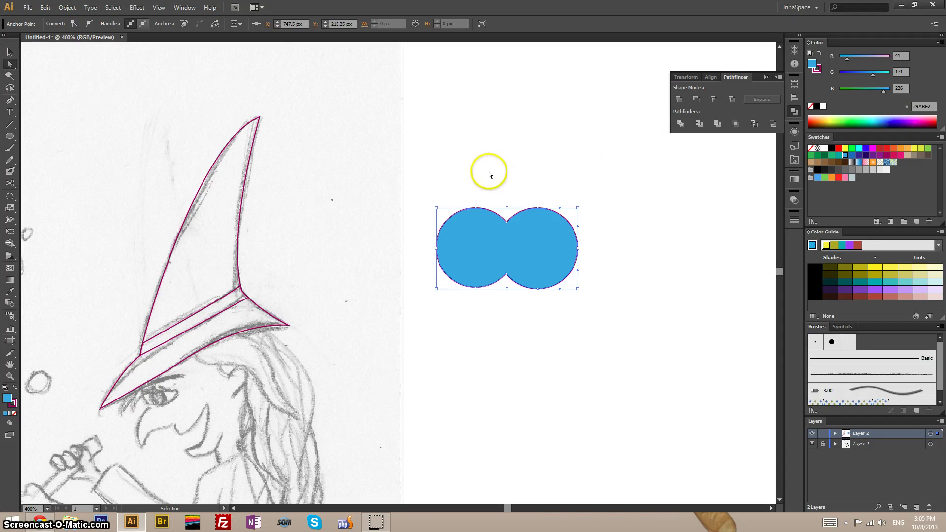
key("ctrl+z")
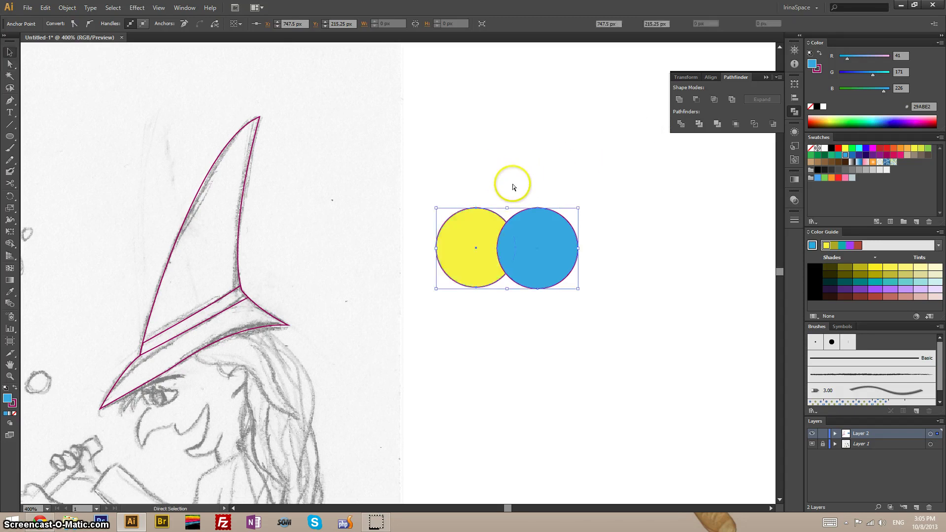
Step: Select the circles and try duplicating the blue circle to the right, then undo the copy
left_click(546, 247)
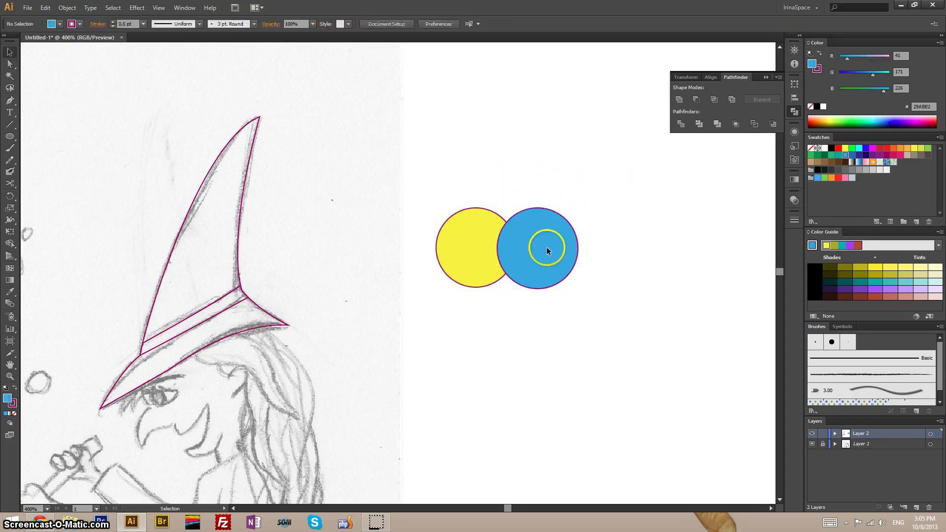
left_click(471, 251)
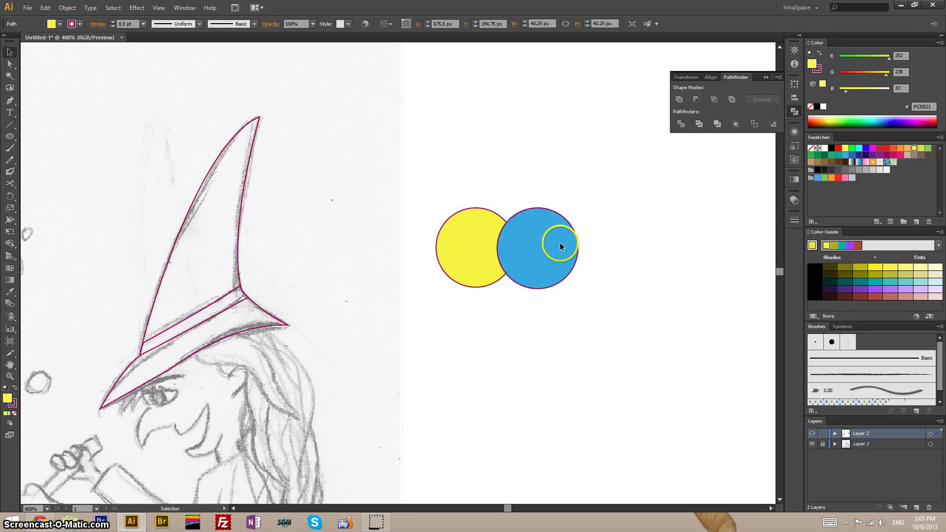
left_click(697, 100)
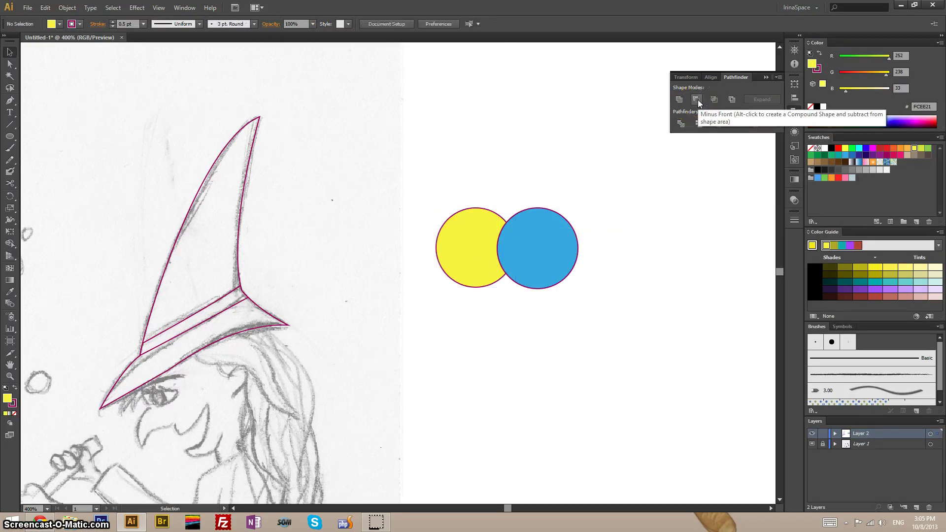
left_click_drag(543, 263, 550, 237)
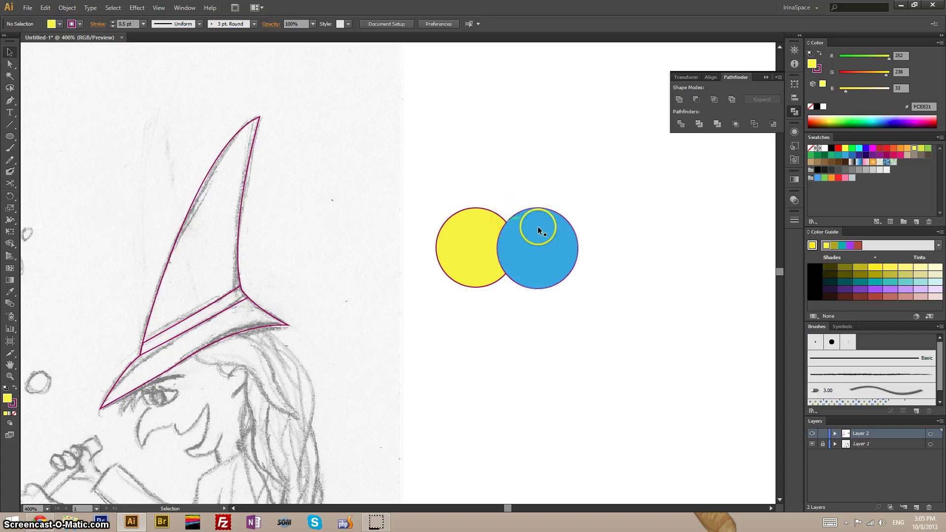
left_click(538, 226)
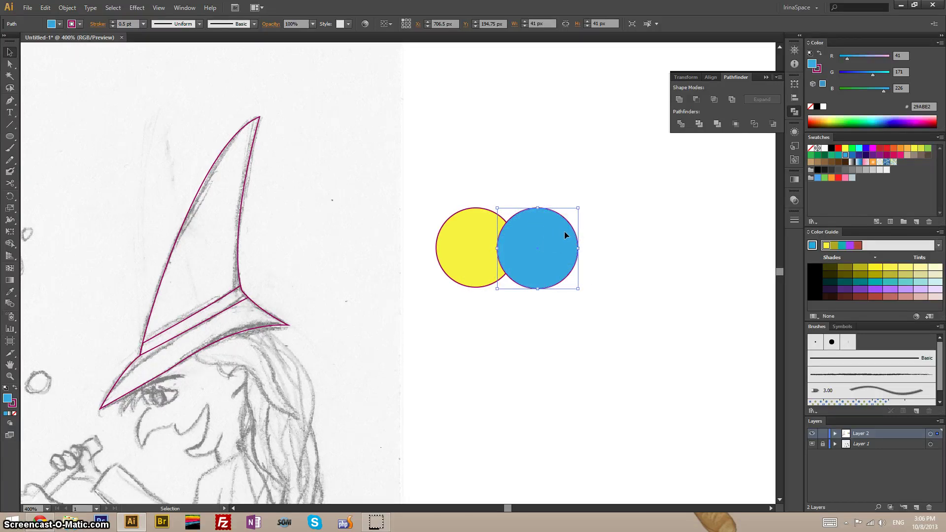
key("a")
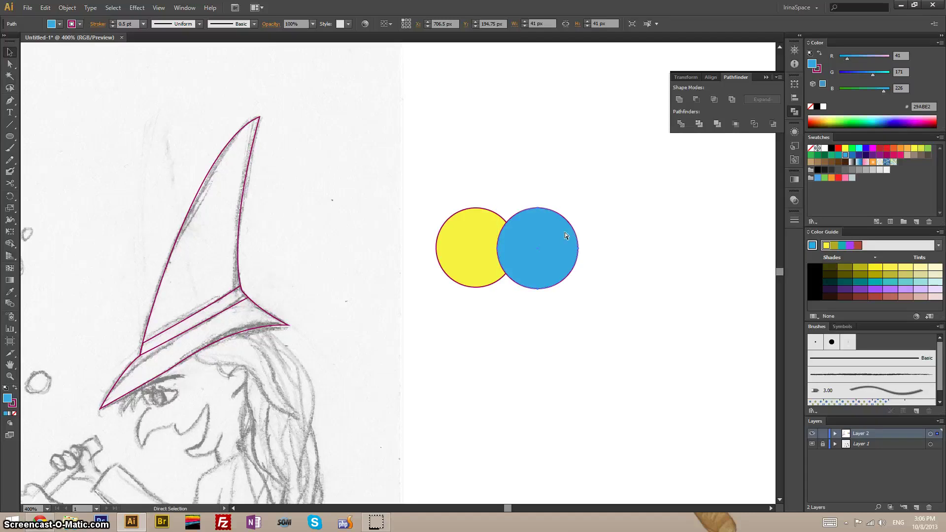
left_click(565, 235)
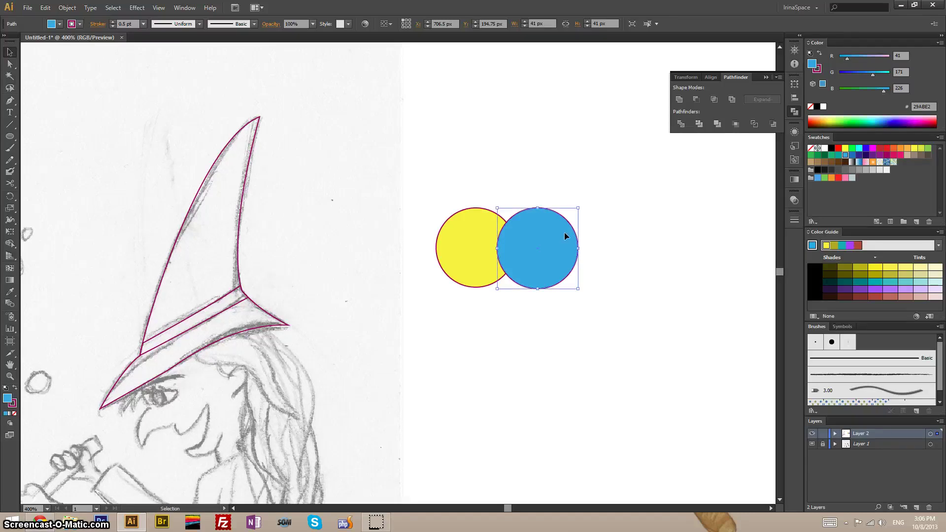
left_click_drag(566, 236, 630, 243)
key("ctrl+z")
Step: Pull the trimmed yellow crescent away from the blue circle, then undo to restore the full circle
key("ctrl+a")
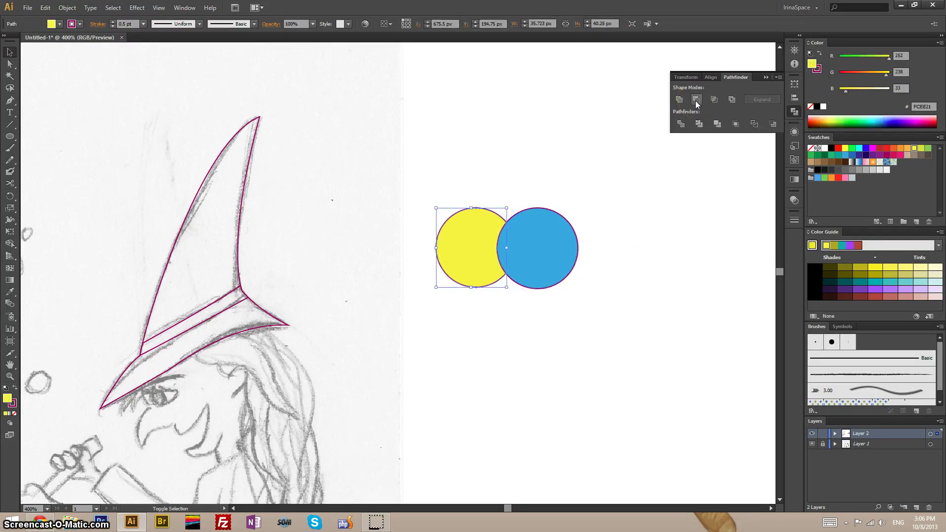
left_click(576, 165)
left_click(472, 268)
left_click_drag(472, 267, 427, 185)
left_click(708, 214)
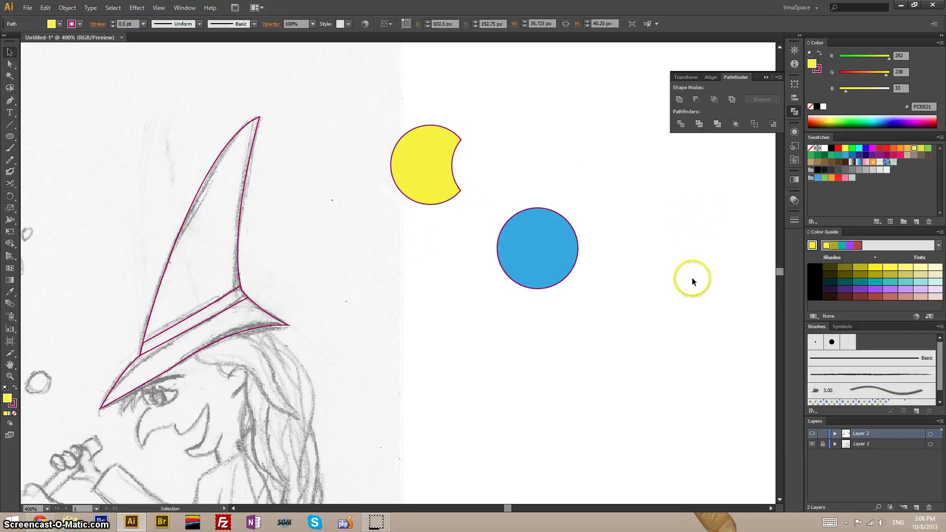
key("ctrl+z")
key("ctrl+z")
key("ctrl+z")
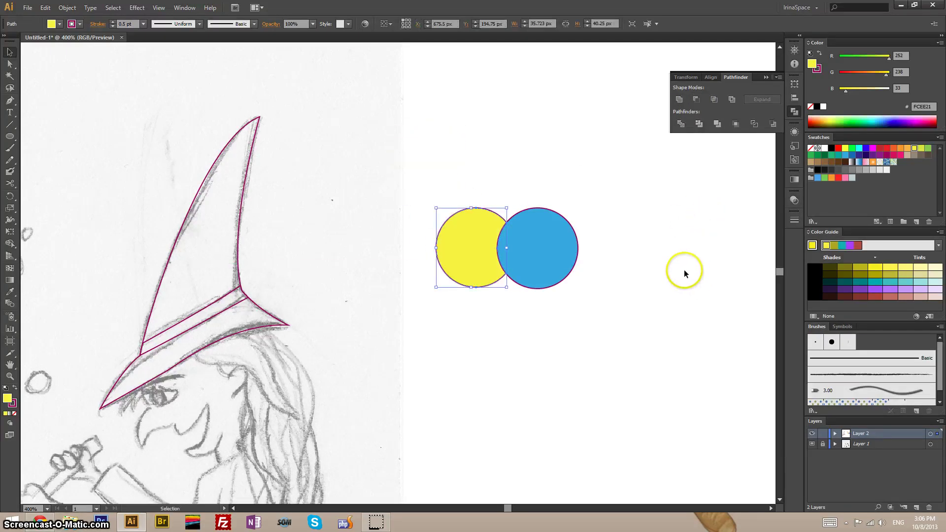
Step: Select both circles and apply Pathfinder Intersect, leaving only a blue lens shape
left_click(620, 203)
key("ctrl+z")
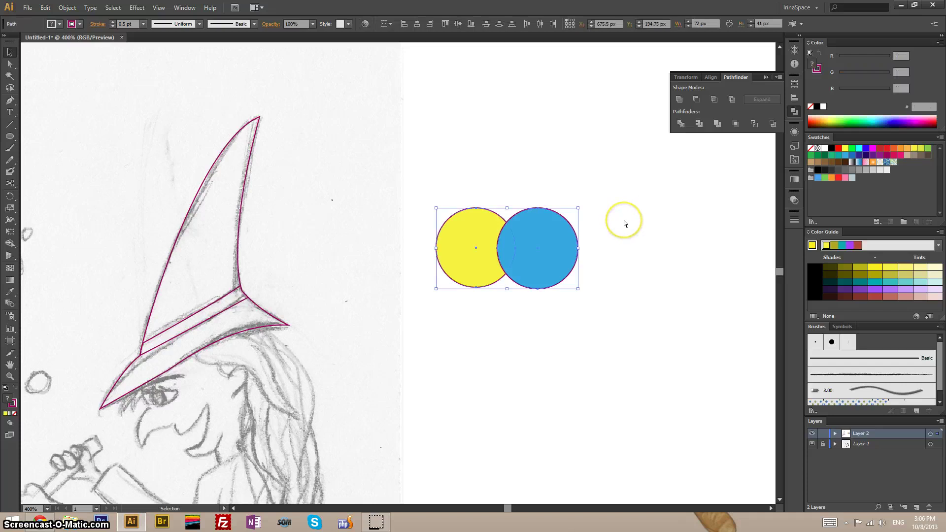
key("ctrl+z")
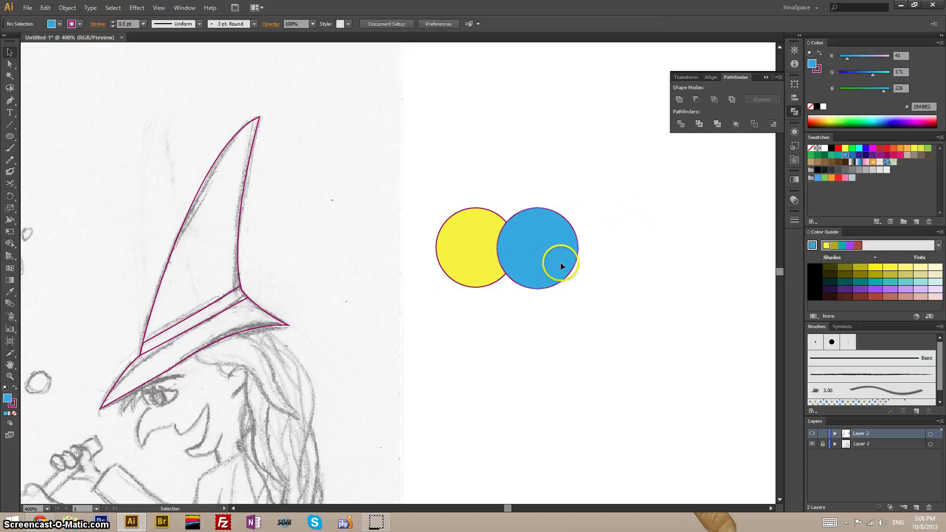
left_click_drag(561, 263, 654, 264)
left_click(503, 271, "shift")
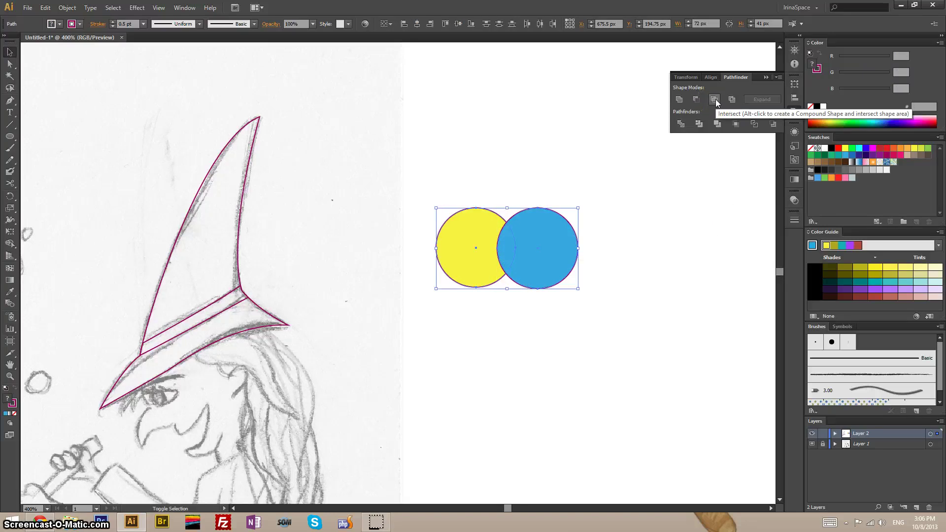
left_click(550, 287)
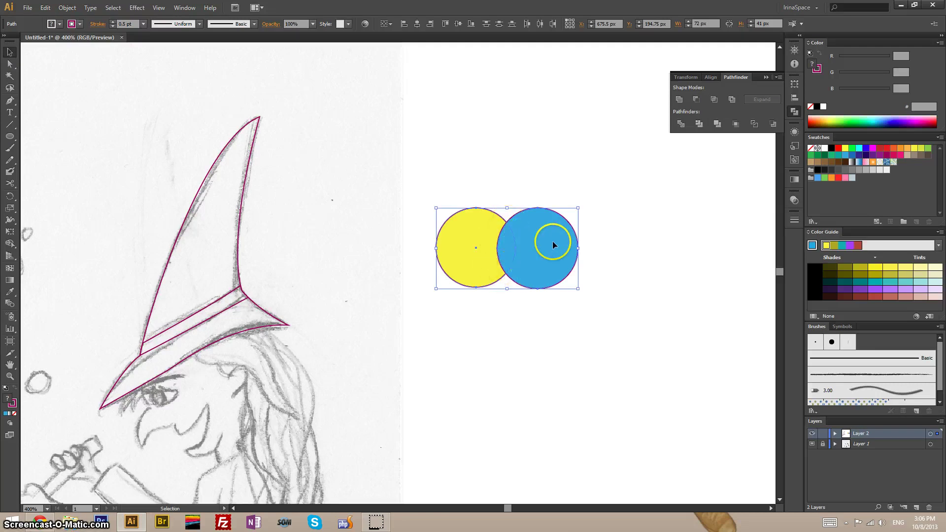
left_click(715, 99)
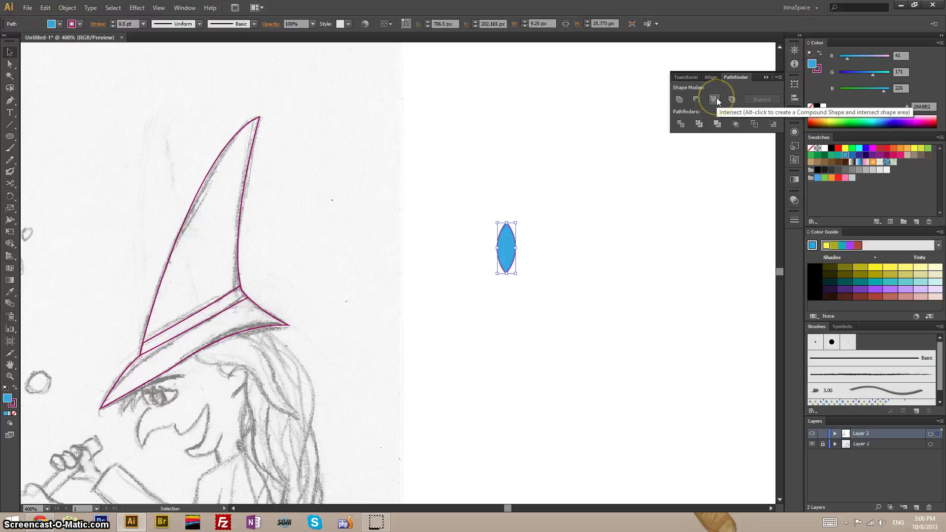
left_click(632, 324)
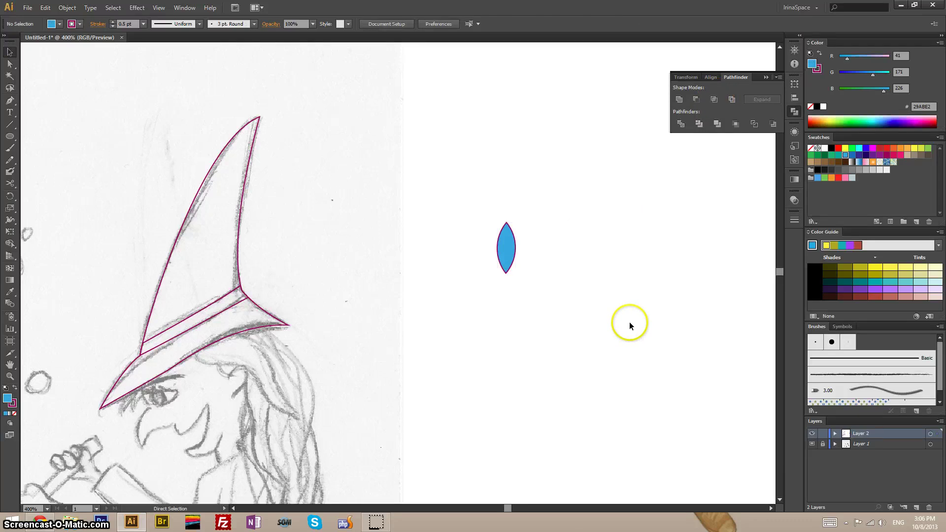
Step: Undo the Pathfinder Intersect to get the full yellow and blue circles back
key("ctrl+z")
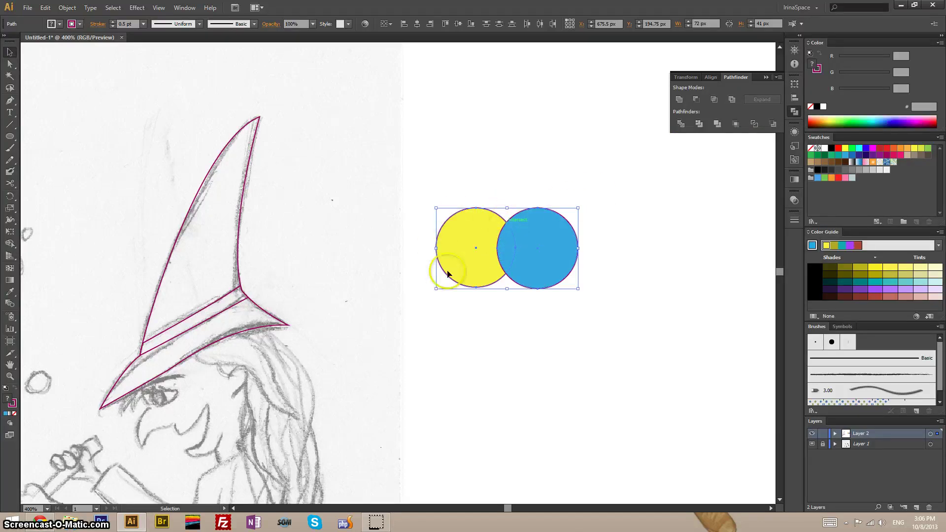
left_click(505, 222)
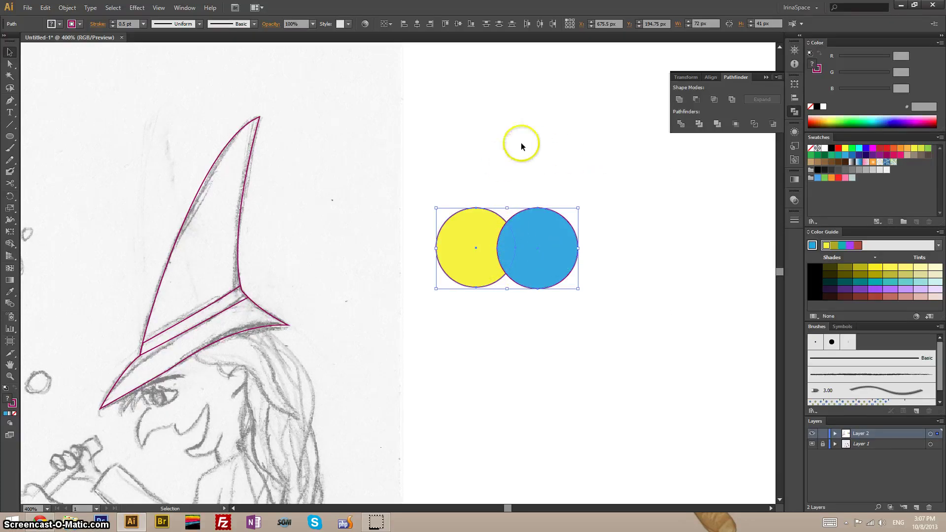
Step: Apply Pathfinder Exclude, ungroup the result, and pull the right crescent aside
left_click(732, 99)
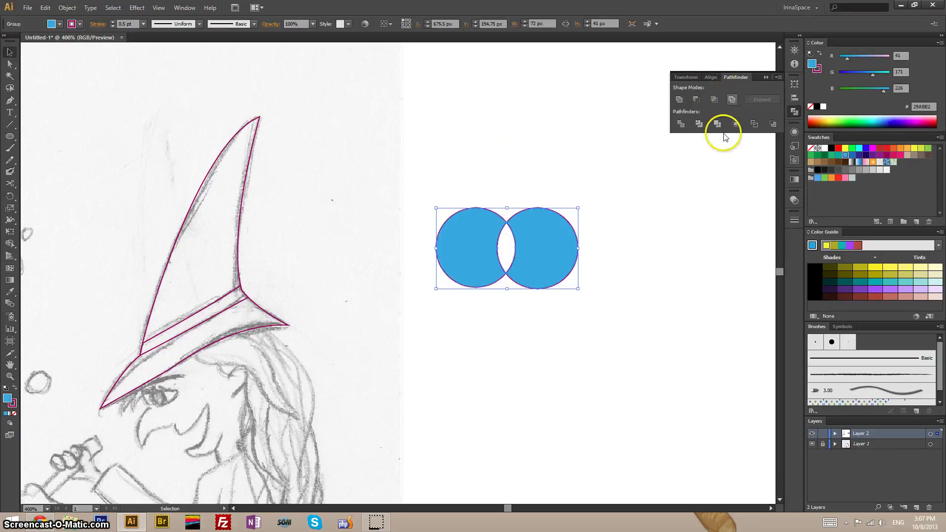
right_click(549, 232)
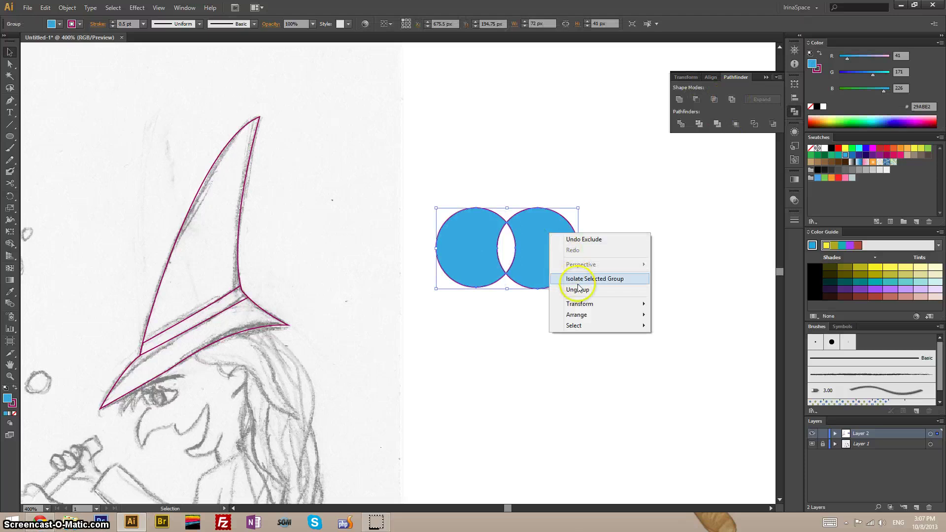
left_click(579, 289)
left_click(544, 236)
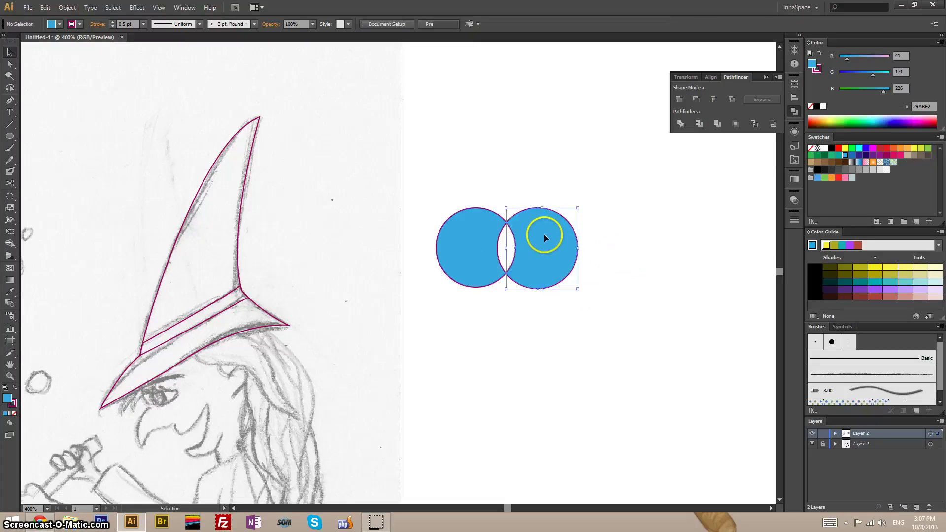
left_click_drag(544, 239, 633, 238)
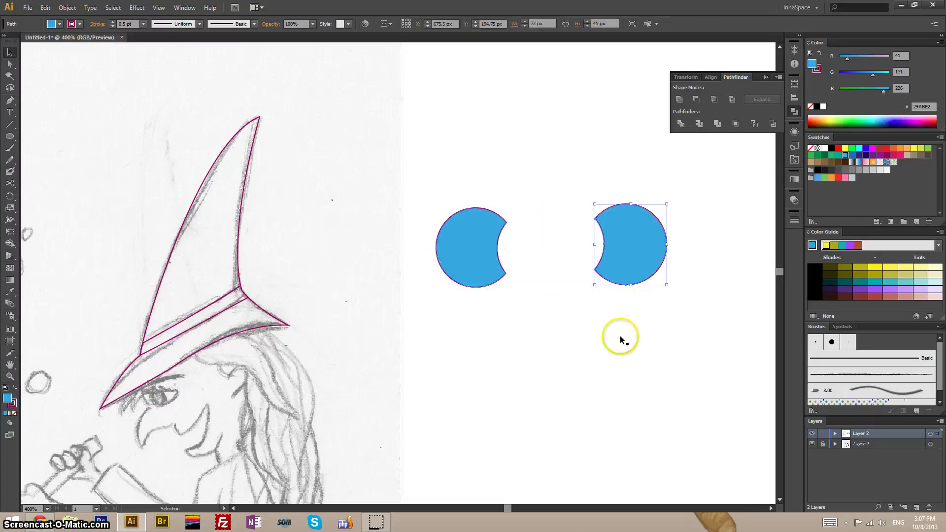
Step: Undo back to the full circles and marquee-select both of them
key("ctrl+z")
key("ctrl+z")
key("ctrl+z")
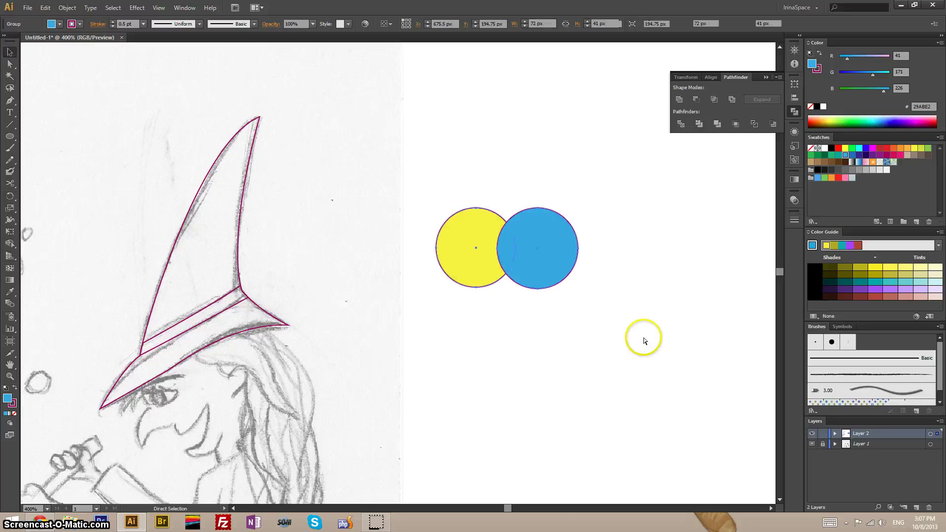
left_click(632, 302)
left_click_drag(600, 164, 430, 315)
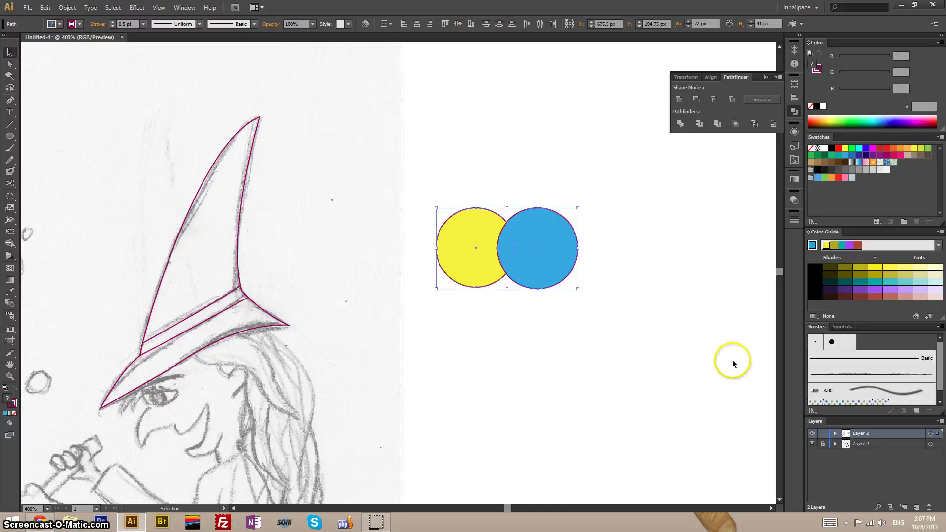
Step: Delete the practice circles and the old brim band outline, and zoom in on the brim
key("Delete")
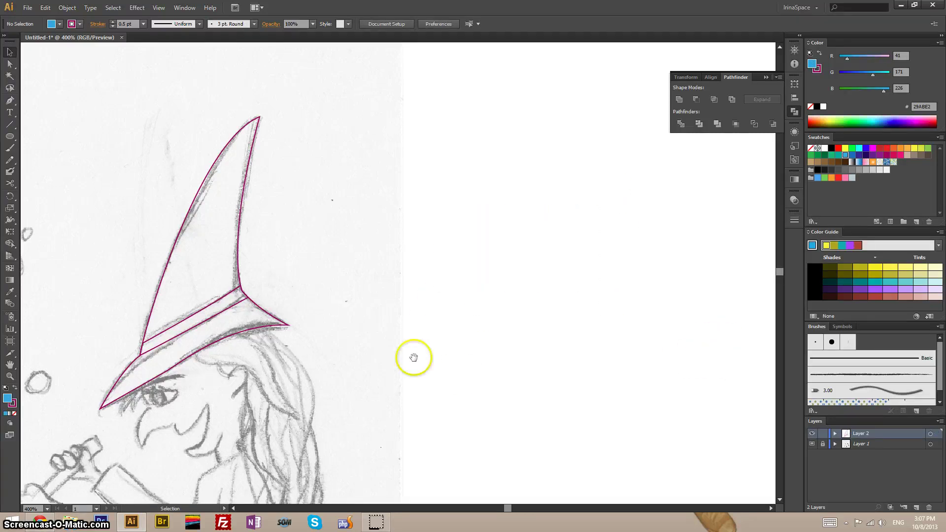
left_click(217, 304)
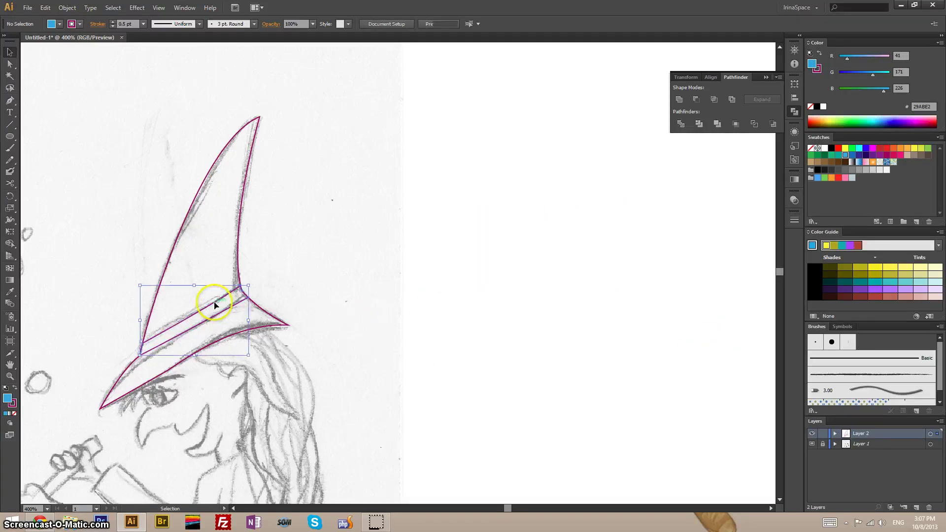
key("Delete")
mouse_move(370, 256)
left_mouse_down()
mouse_move(659, 222)
mouse_move(613, 188)
mouse_move(621, 212)
mouse_move(606, 196)
mouse_move(588, 197)
left_mouse_up()
key("ctrl+plus")
key("ctrl+plus")
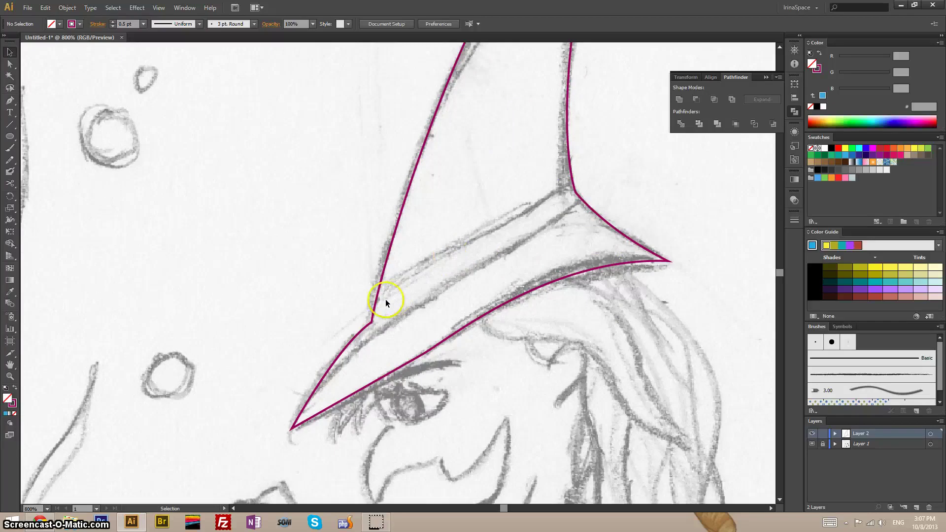
Step: Draw a closed four-point band with the Pen tool diagonally across the hat brim
key("p")
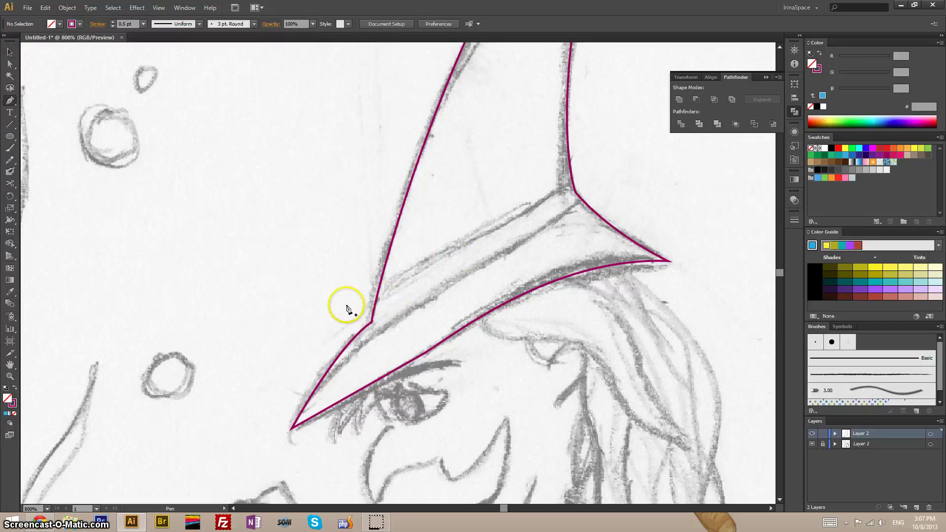
left_click(347, 305)
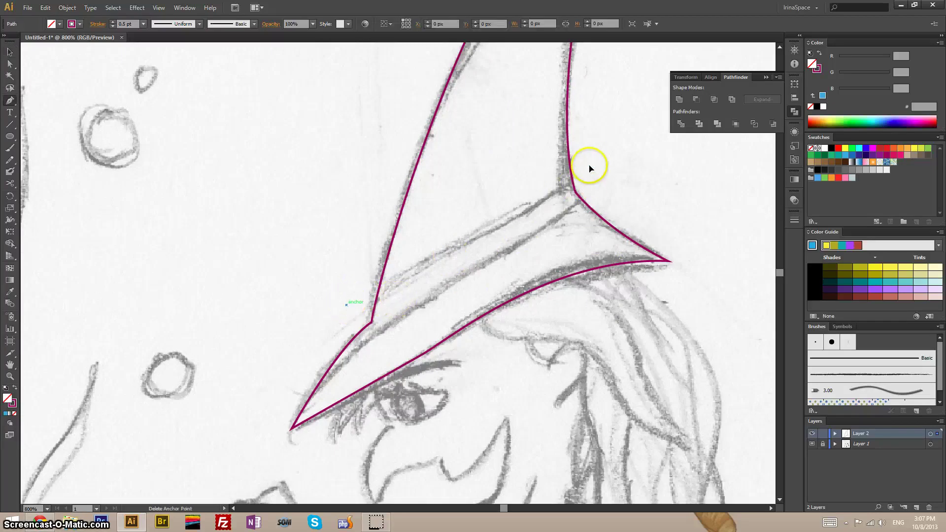
left_click_drag(589, 169, 590, 146)
left_click(605, 196)
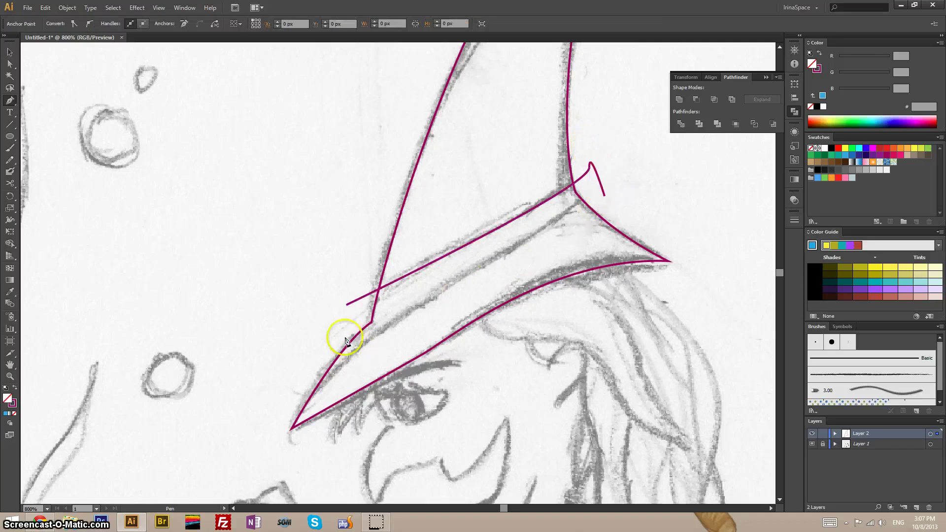
left_click_drag(344, 333, 338, 328)
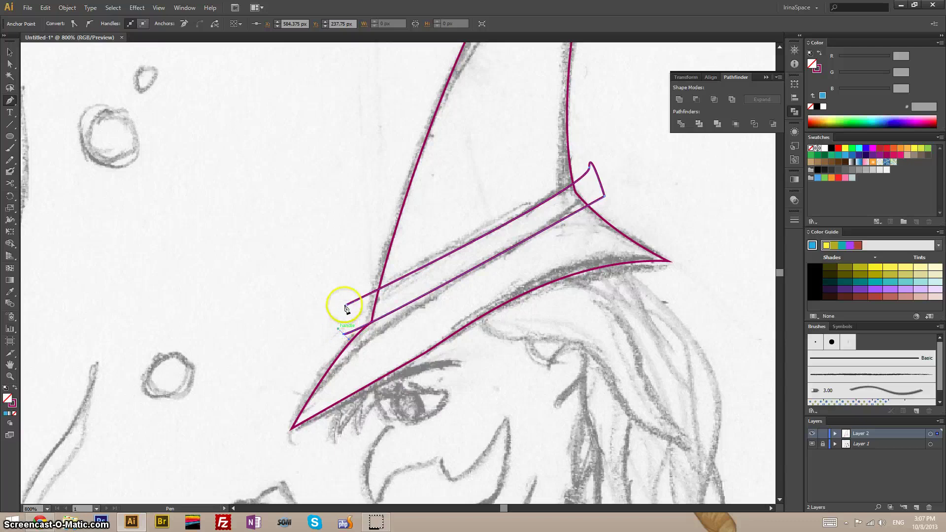
left_click(348, 306)
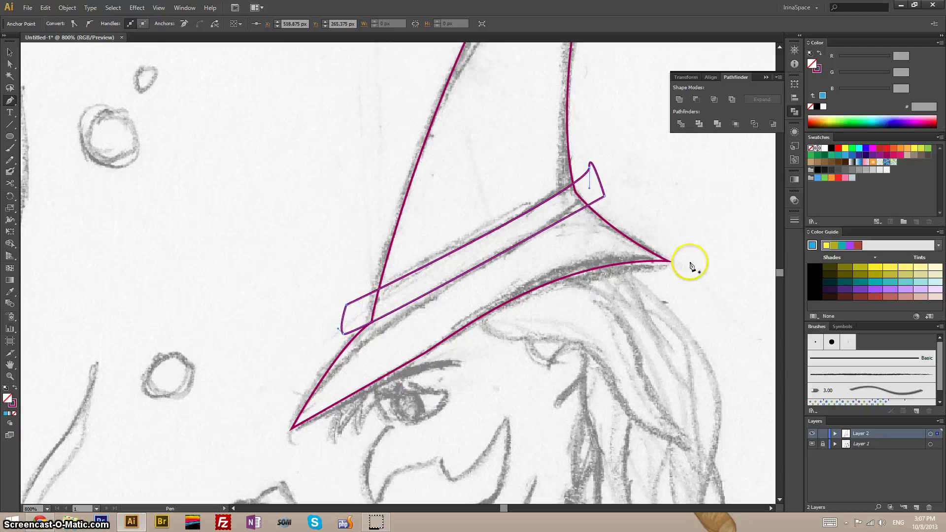
key("v")
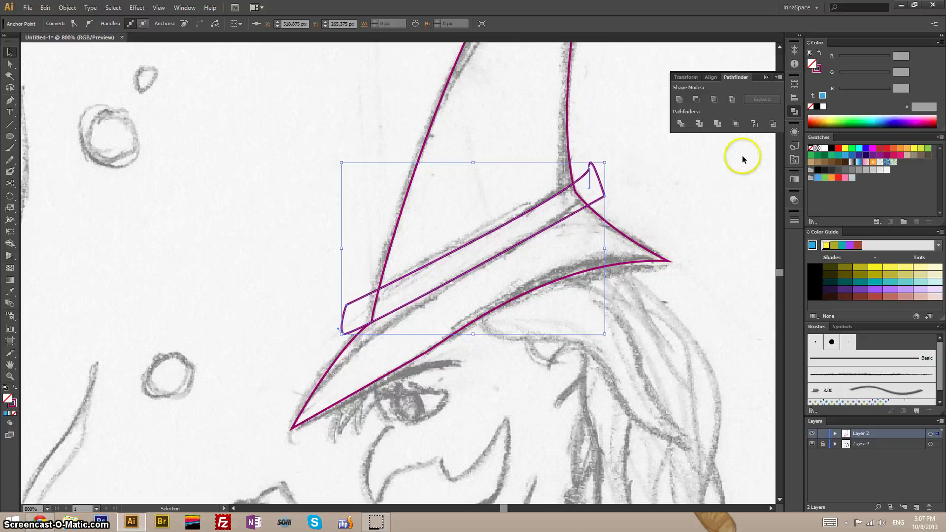
Step: Give the band an orange fill and a black outline
left_click(902, 149)
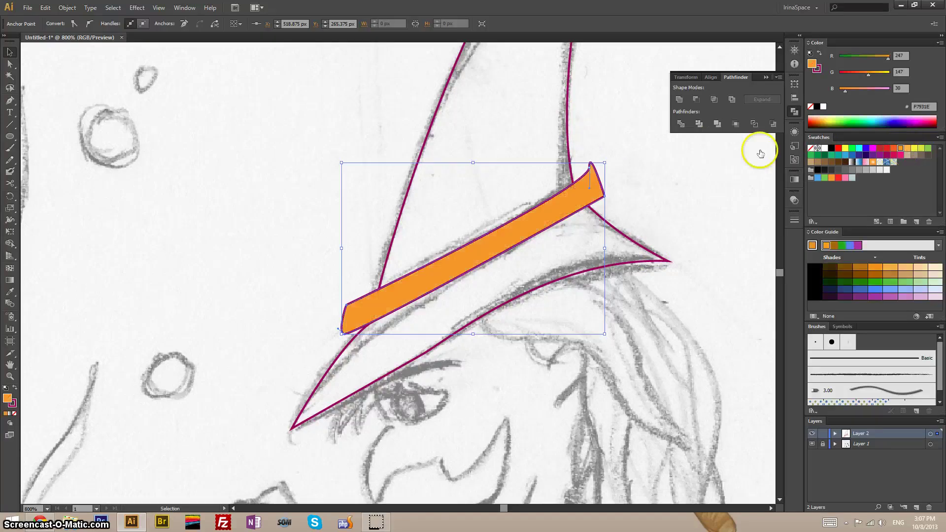
left_click(819, 69)
left_click(816, 107)
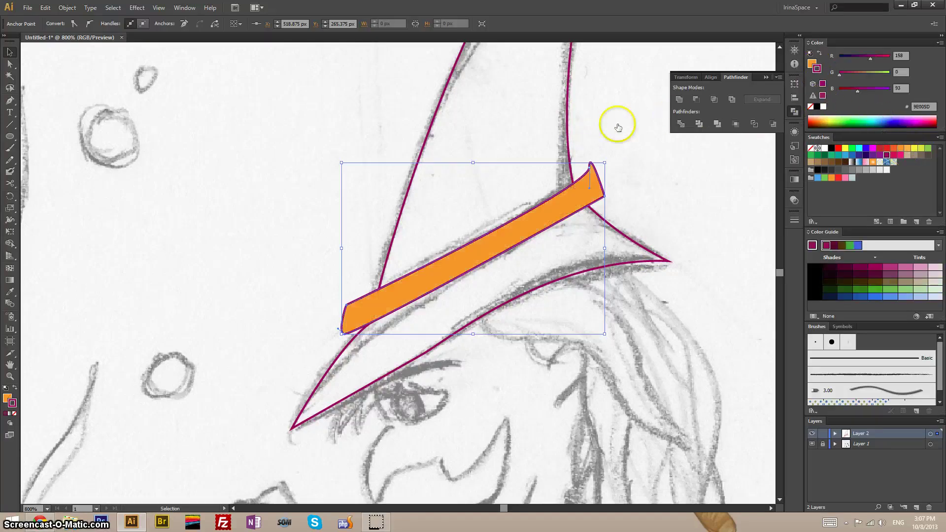
Step: Give the hat a black outline and swap colours so it fills solid black
left_click(567, 116)
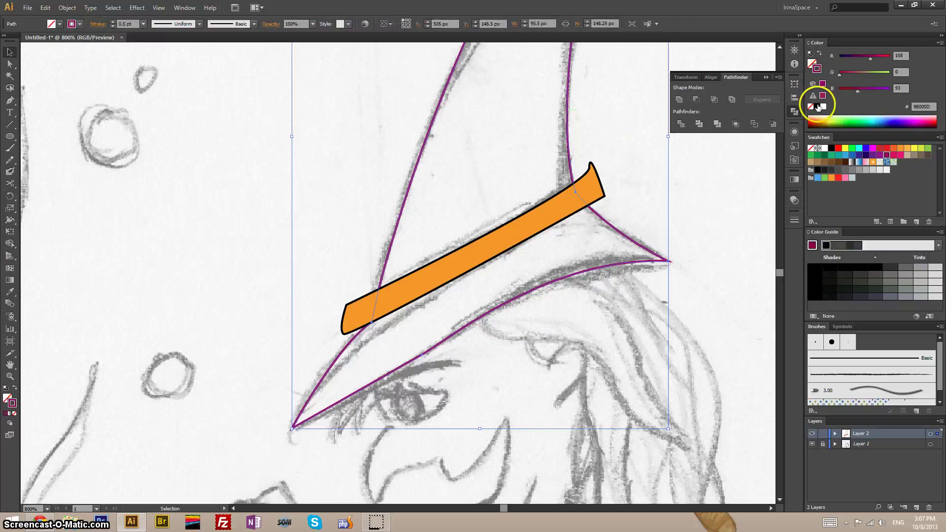
left_click(812, 52)
key("shift+x")
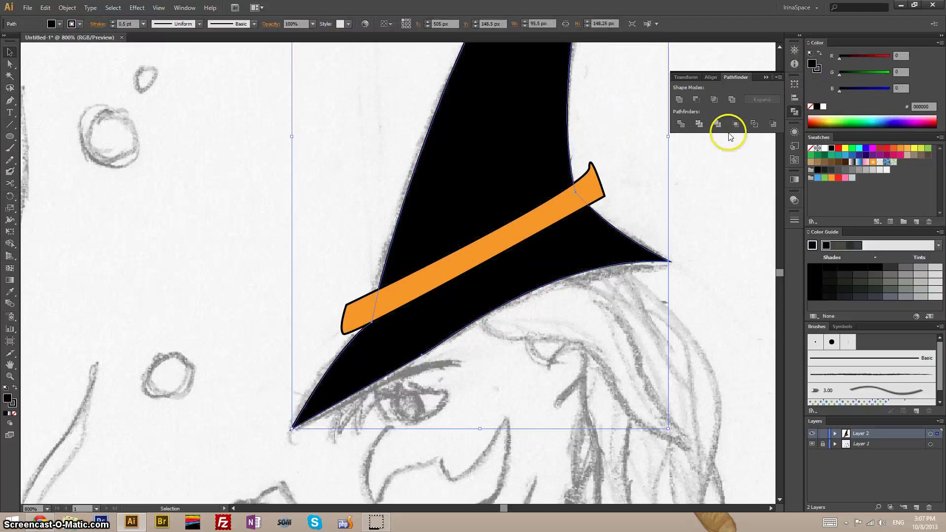
left_click(693, 258)
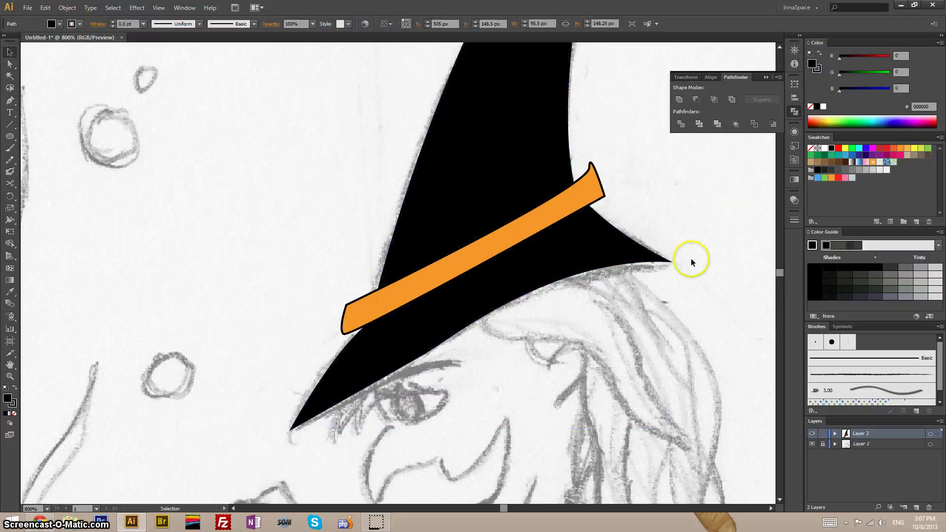
left_click(574, 211)
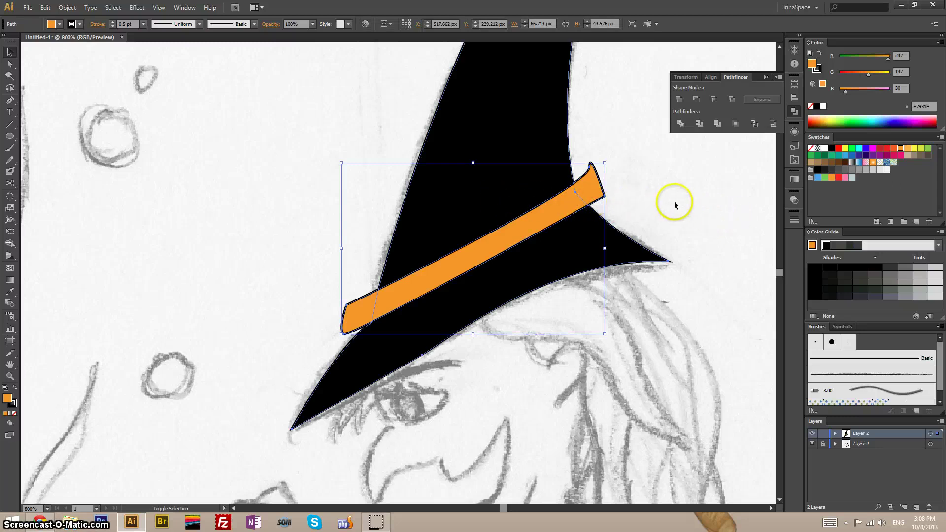
Step: Select the hat along with the orange band, test a duplicate drag, and undo it
key("ctrl+a")
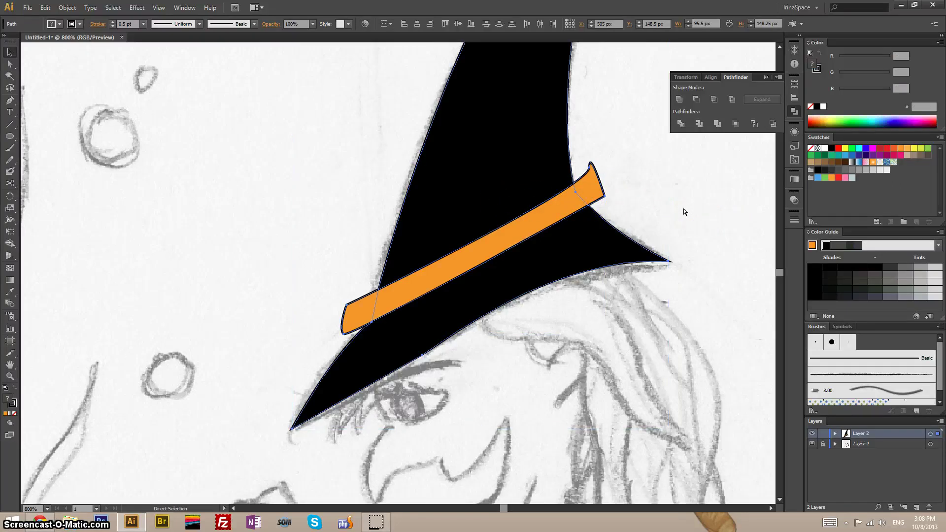
key("v")
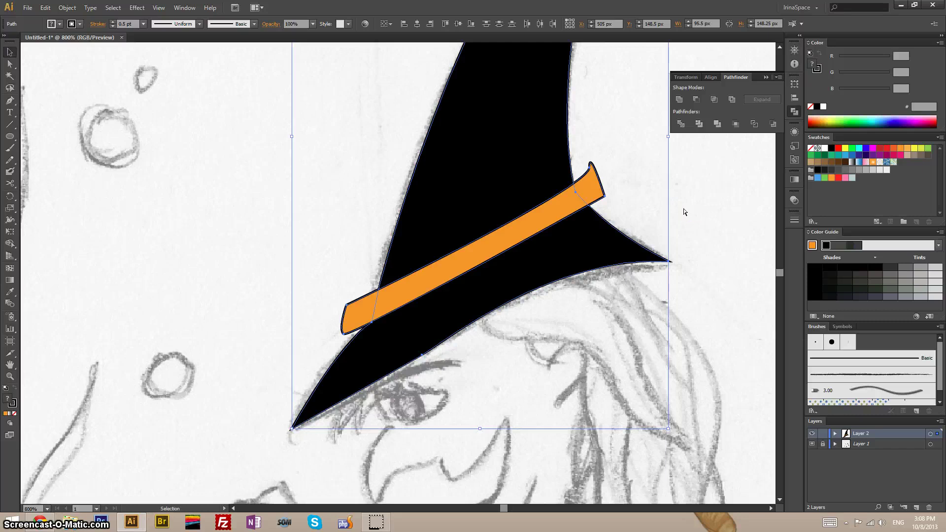
left_click_drag(512, 179, 616, 181)
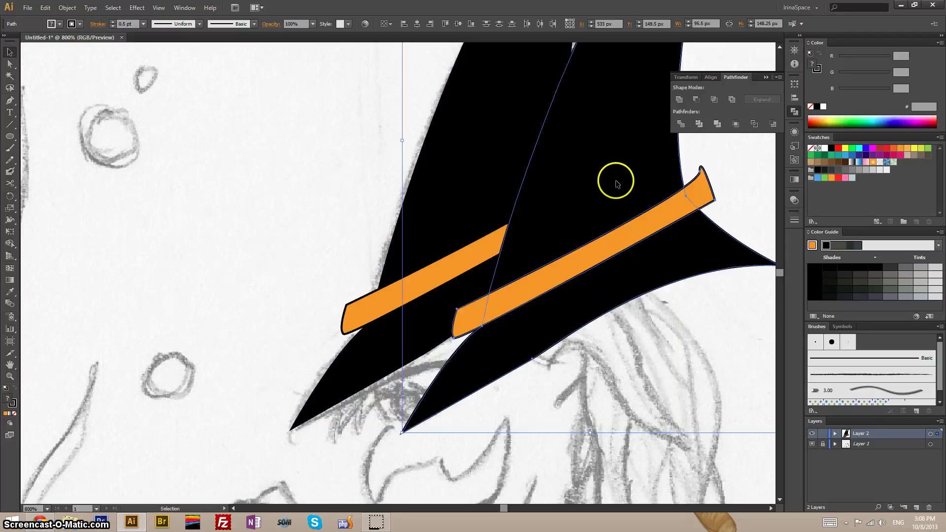
key("ctrl+z")
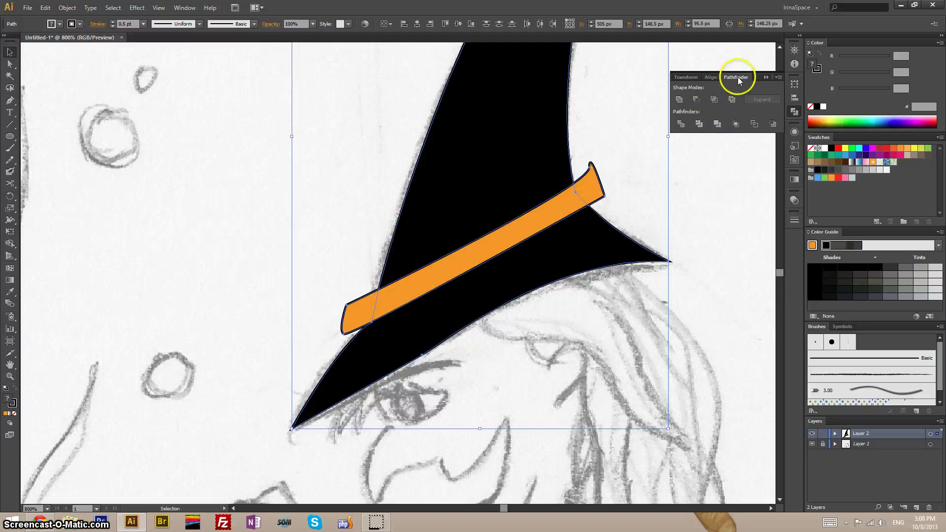
Step: Intersect the band with the hat, then remove the leftover full-length band
left_click(715, 100)
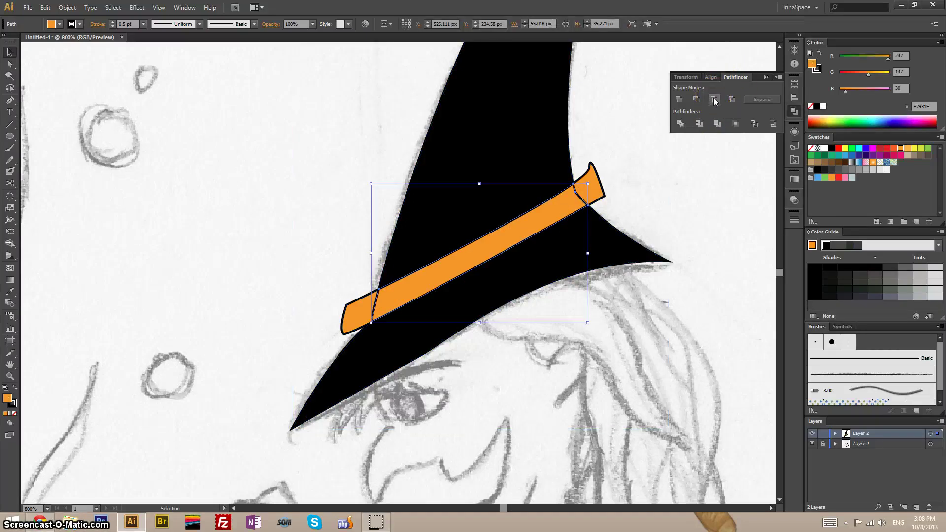
key("ctrl+shift+a")
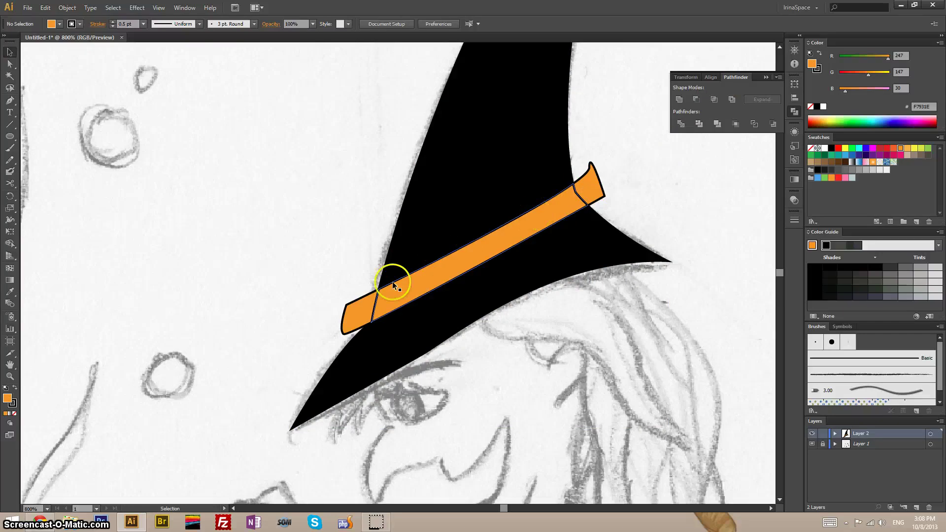
left_click(591, 182)
key("ctrl+shift+z")
key("ctrl+shift+z")
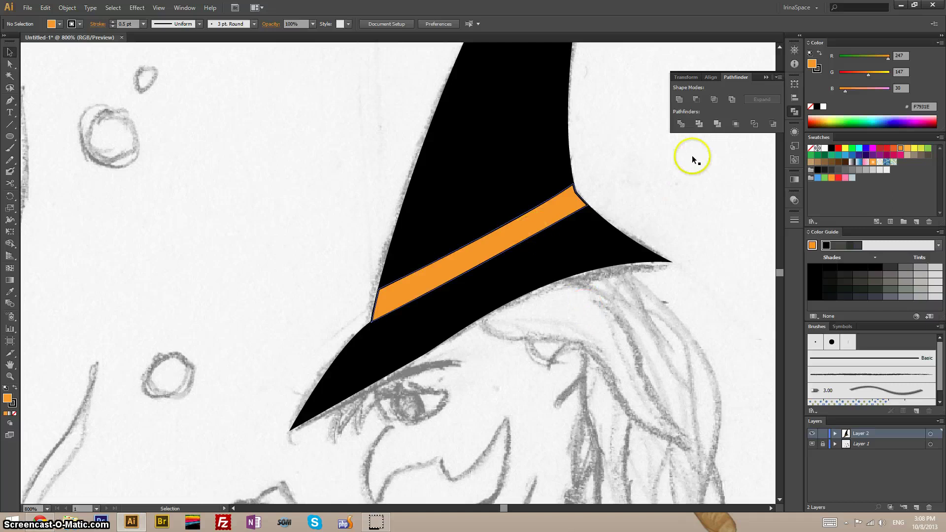
left_click(577, 202)
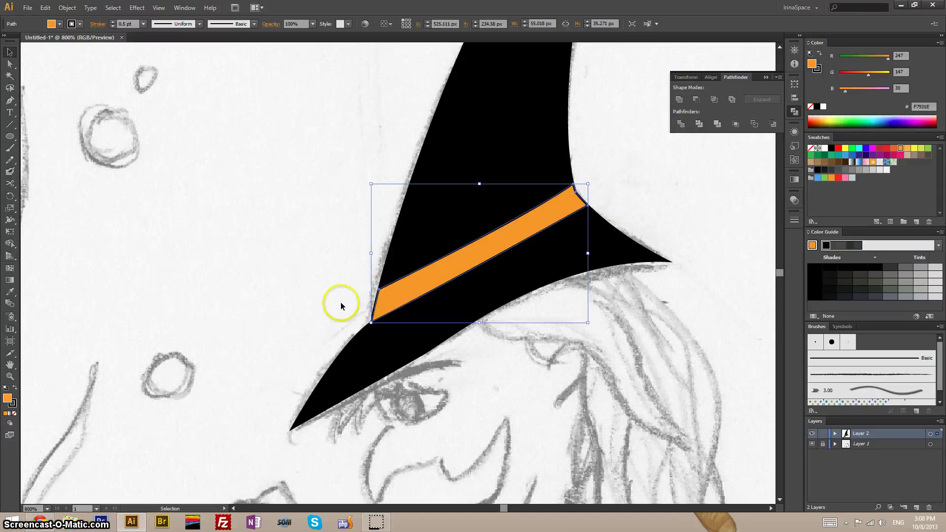
Step: Zoom out twice to 200% and pan to centre the whole witch and cauldron
left_click(610, 274)
key("ctrl+minus")
key("ctrl+minus")
key("ctrl+minus")
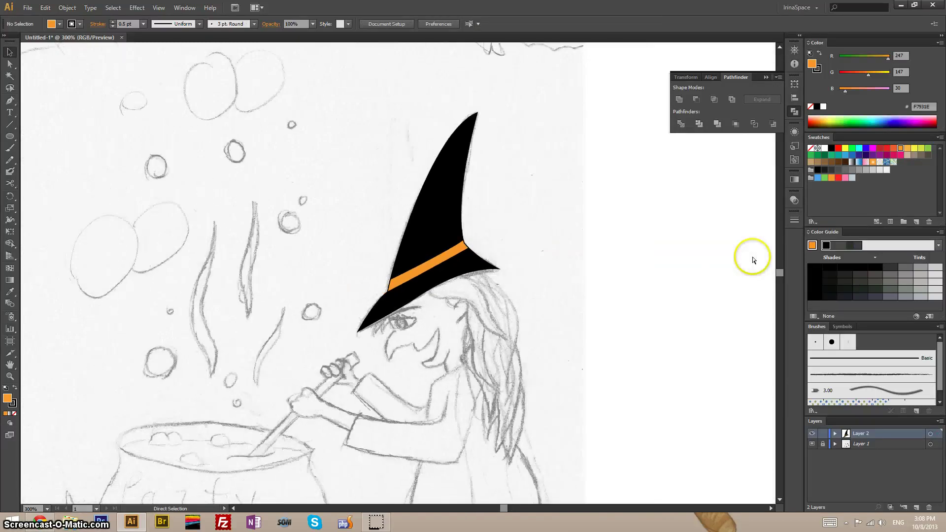
key("ctrl+minus")
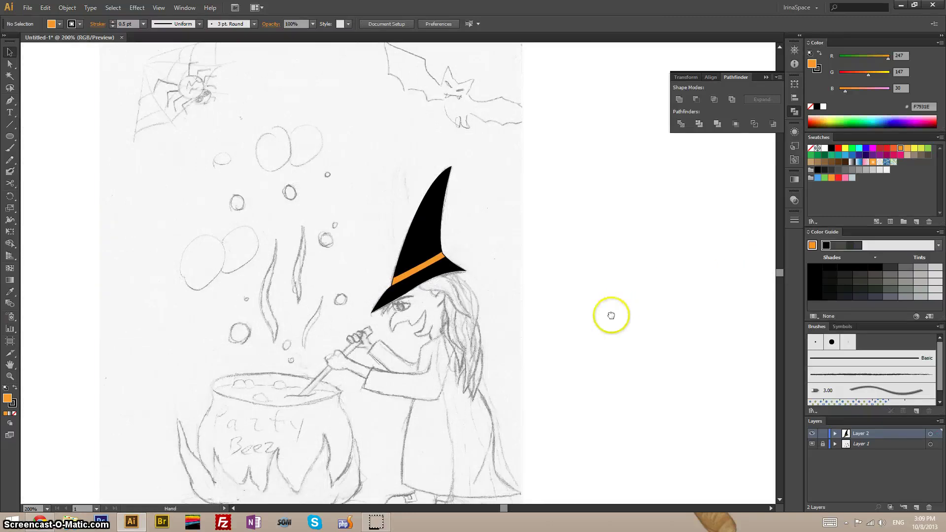
left_click_drag(610, 314, 680, 258)
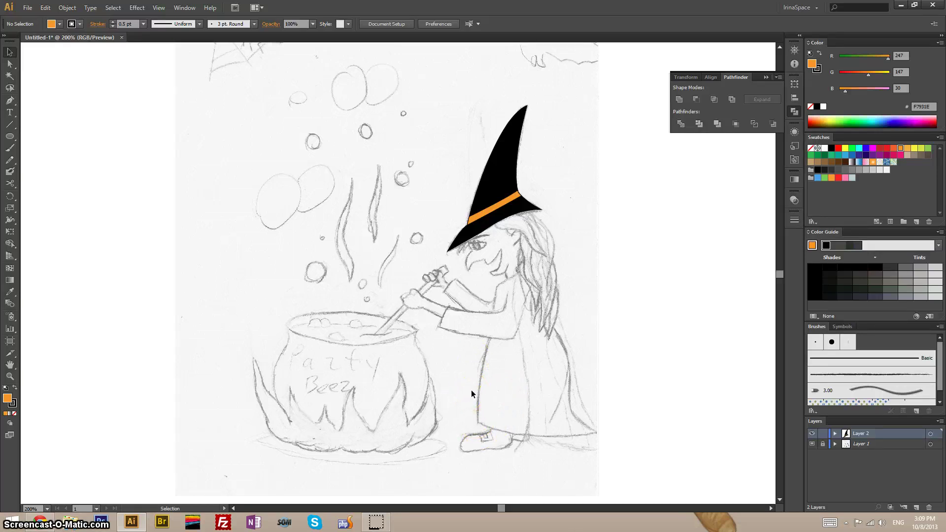
left_click_drag(471, 389, 486, 418)
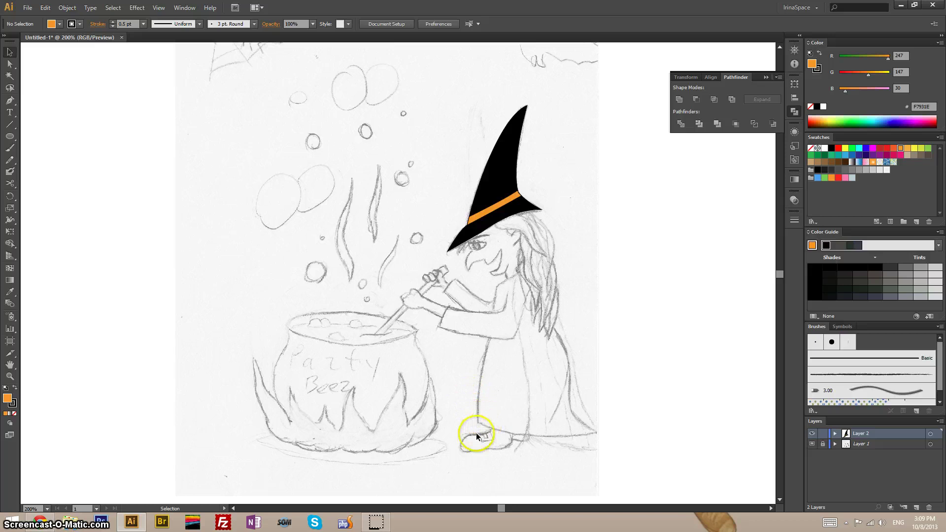